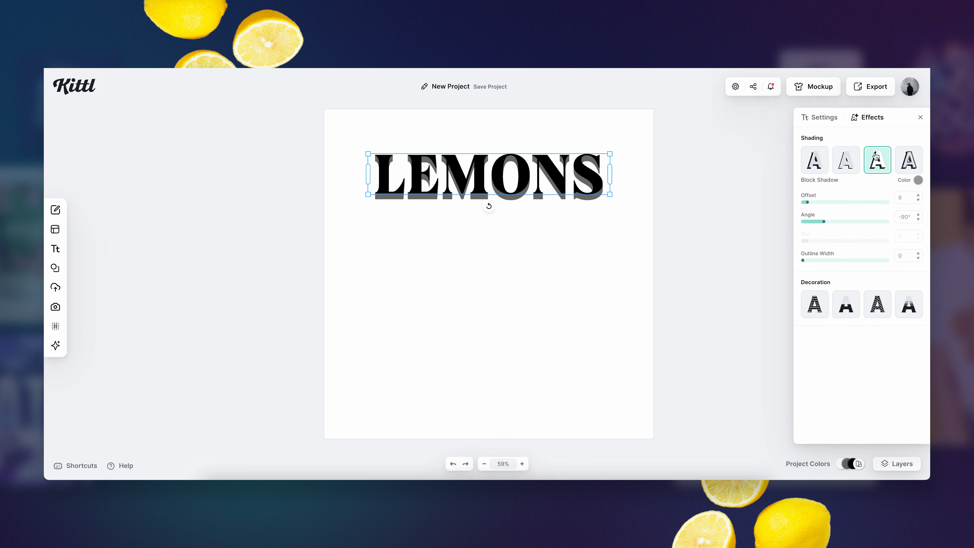
- Set the LEMONS title's Block Shadow to offset 0, angle -180°, black (000000), with an outline width of 4
{"action": "left_click_drag", "start_coordinate": [807, 205], "coordinate": [770, 229]}
{"action": "left_click", "coordinate": [918, 184]}
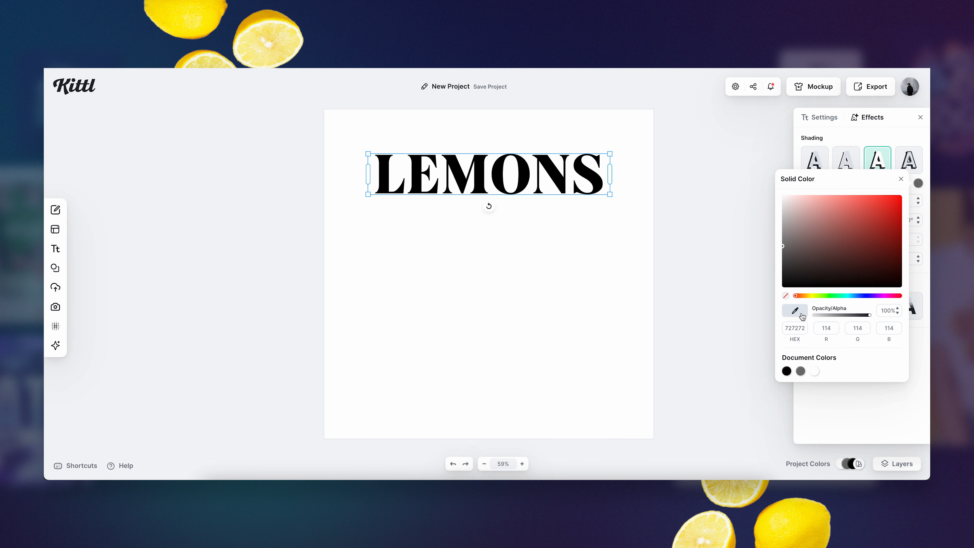
{"action": "left_click", "coordinate": [787, 371]}
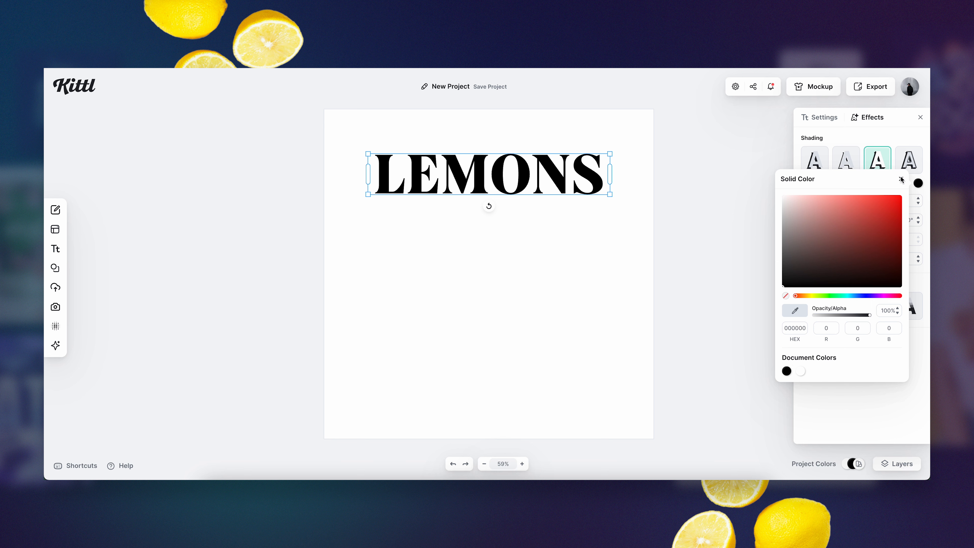
{"action": "left_click", "coordinate": [911, 306]}
{"action": "left_click_drag", "start_coordinate": [805, 265], "coordinate": [807, 265]}
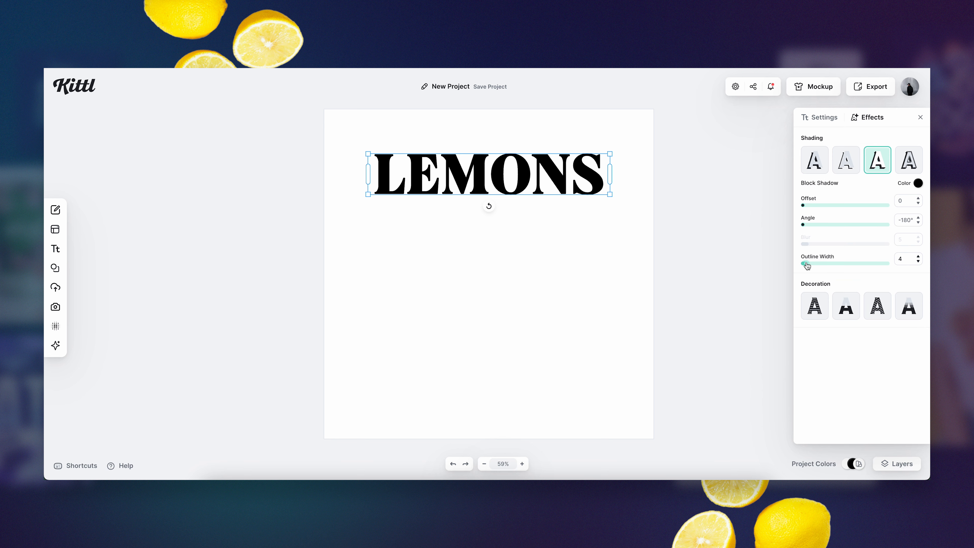
{"action": "left_click", "coordinate": [466, 227]}
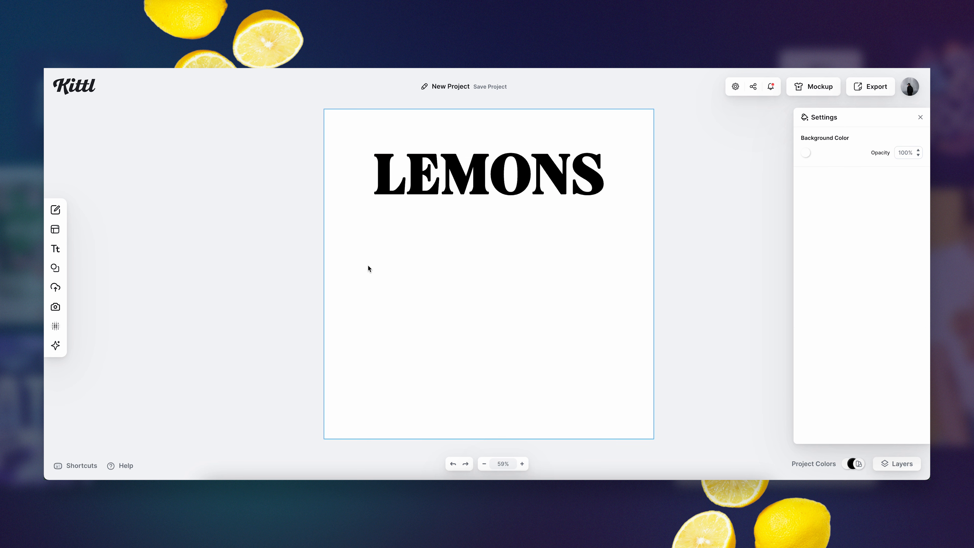
- Search the stock photos for "lemons" and add the picture of scattered lemons on white cloth to the design
{"action": "mouse_move", "coordinate": [55, 267]}
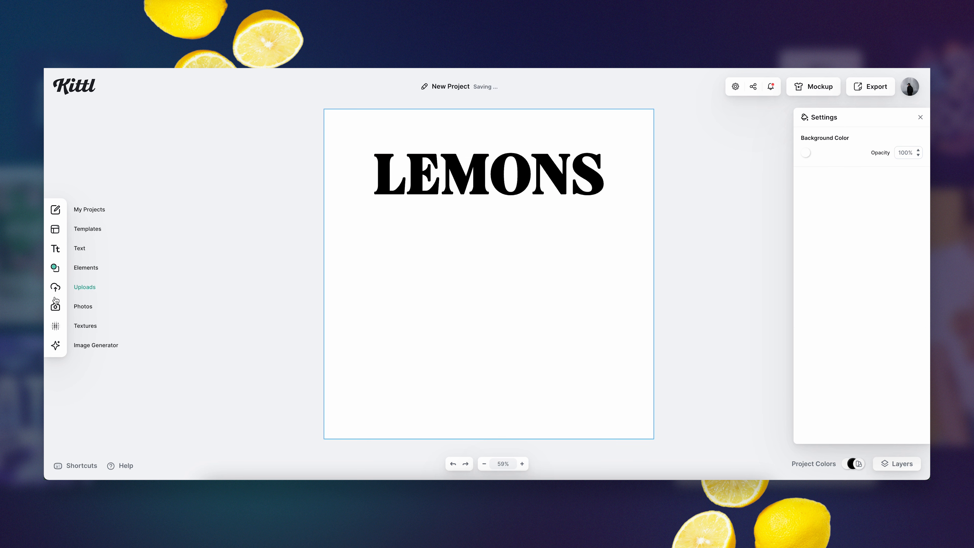
{"action": "left_click", "coordinate": [56, 306]}
{"action": "left_click", "coordinate": [134, 137]}
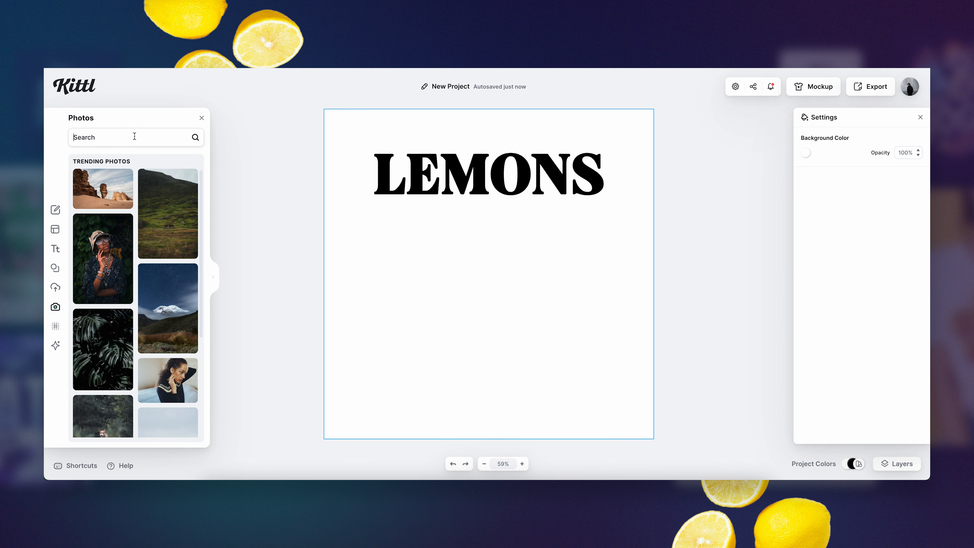
{"action": "type", "text": "lemons"}
{"action": "key", "text": "Return"}
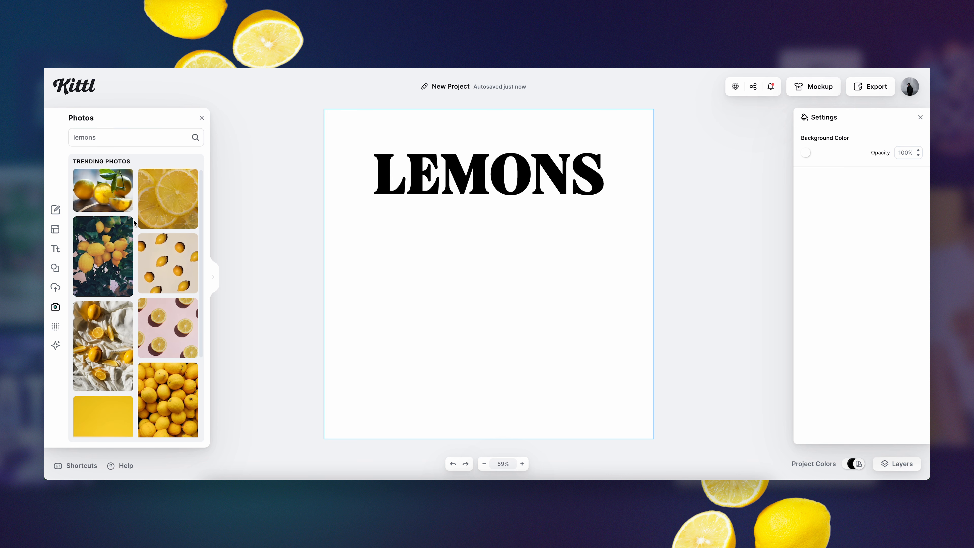
{"action": "scroll", "coordinate": [123, 278], "scroll_direction": "down", "scroll_amount": 5}
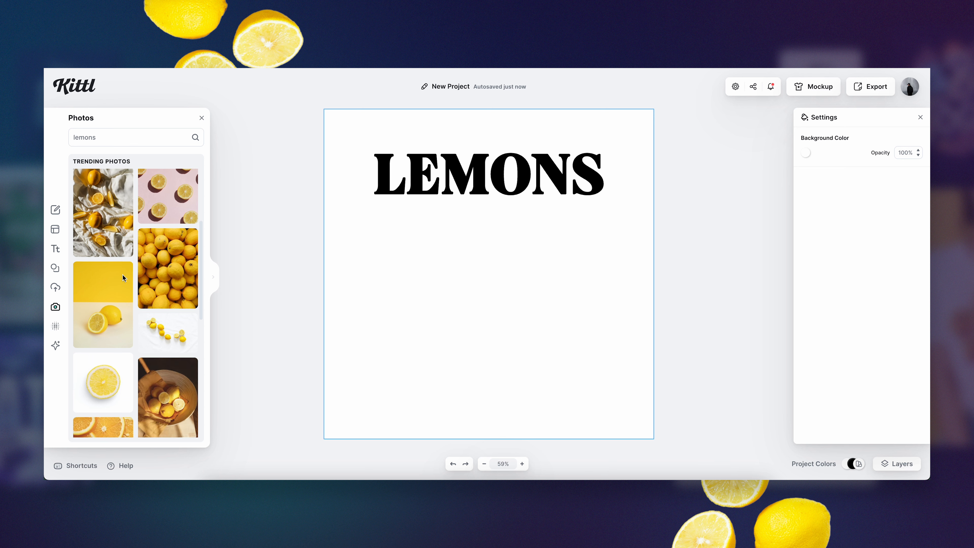
{"action": "scroll", "coordinate": [124, 278], "scroll_direction": "down", "scroll_amount": 2}
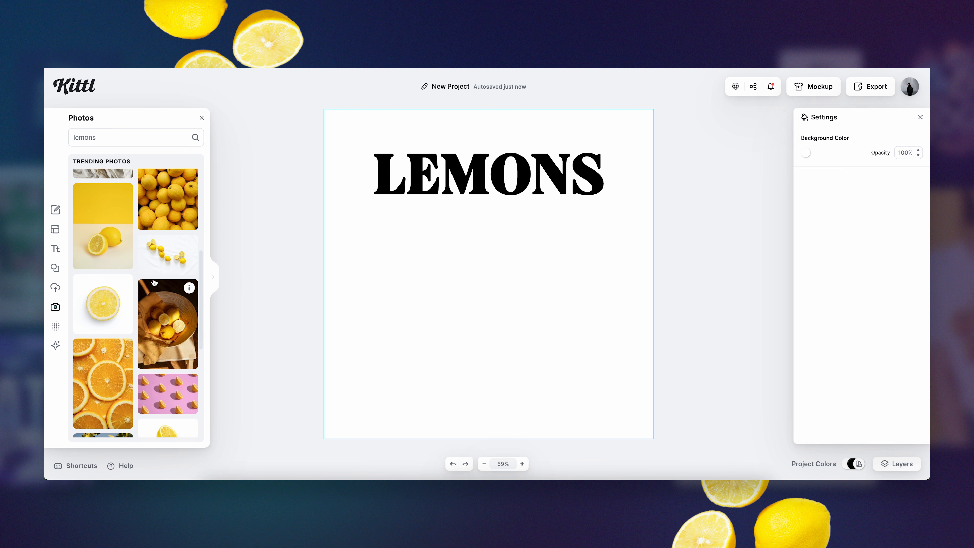
{"action": "left_click", "coordinate": [168, 261]}
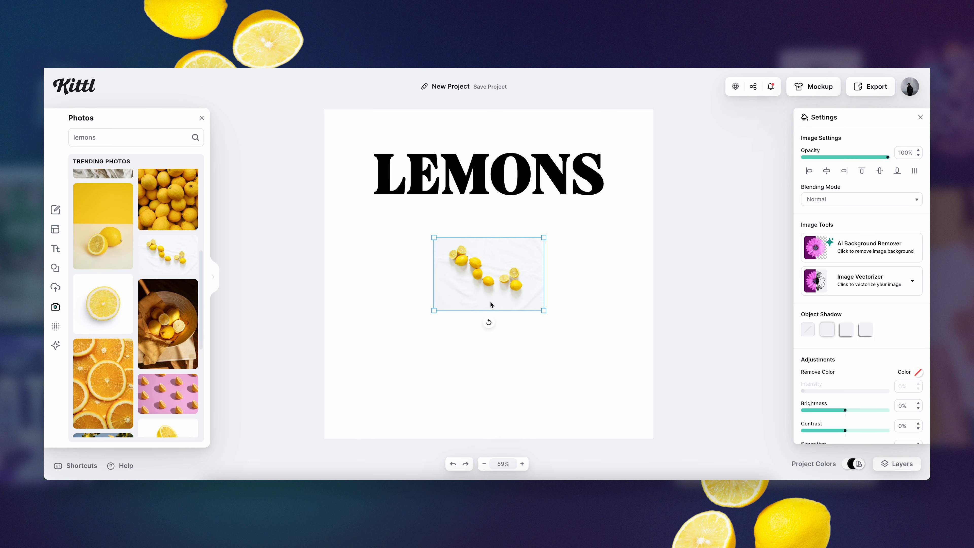
- Enlarge the lemon photo beyond the artboard's width and remove its background with the AI Background Remover
{"action": "left_click_drag", "start_coordinate": [544, 314], "coordinate": [702, 401]}
{"action": "scroll", "coordinate": [701, 401], "scroll_direction": "down", "scroll_amount": 3}
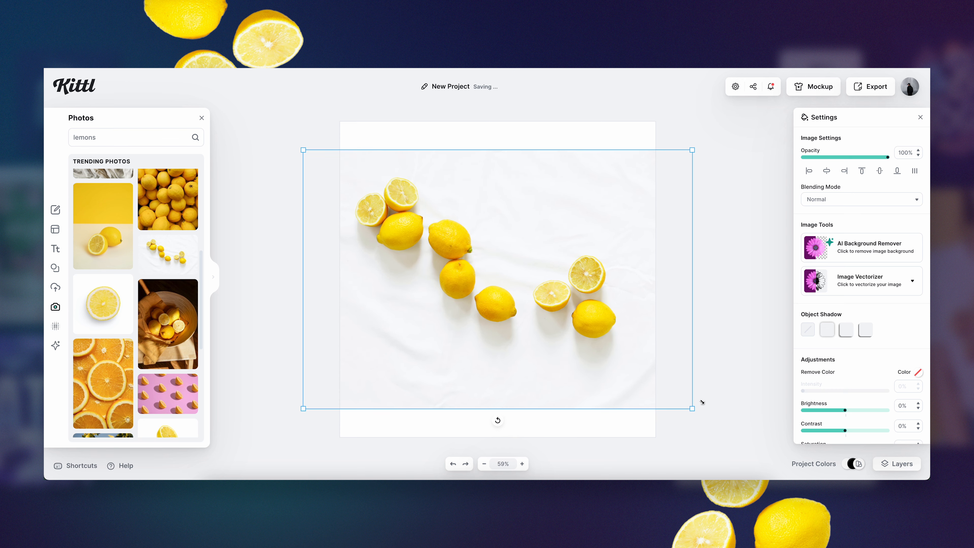
{"action": "left_click", "coordinate": [857, 252]}
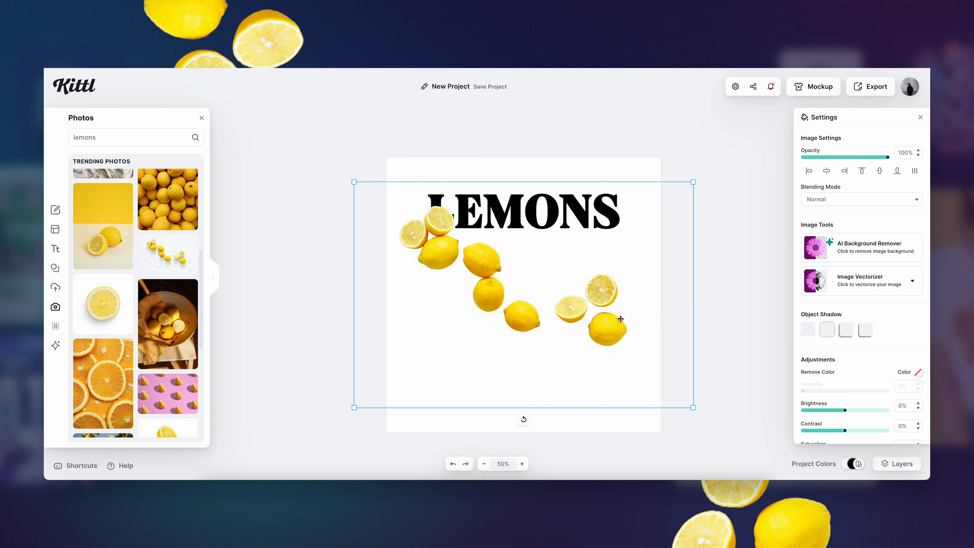
- Crop away the right part of the lemon photo, keeping only the left-hand chain of lemons
{"action": "scroll", "coordinate": [615, 317], "scroll_direction": "right", "scroll_amount": 5}
{"action": "scroll", "coordinate": [578, 315], "scroll_direction": "left", "scroll_amount": 1}
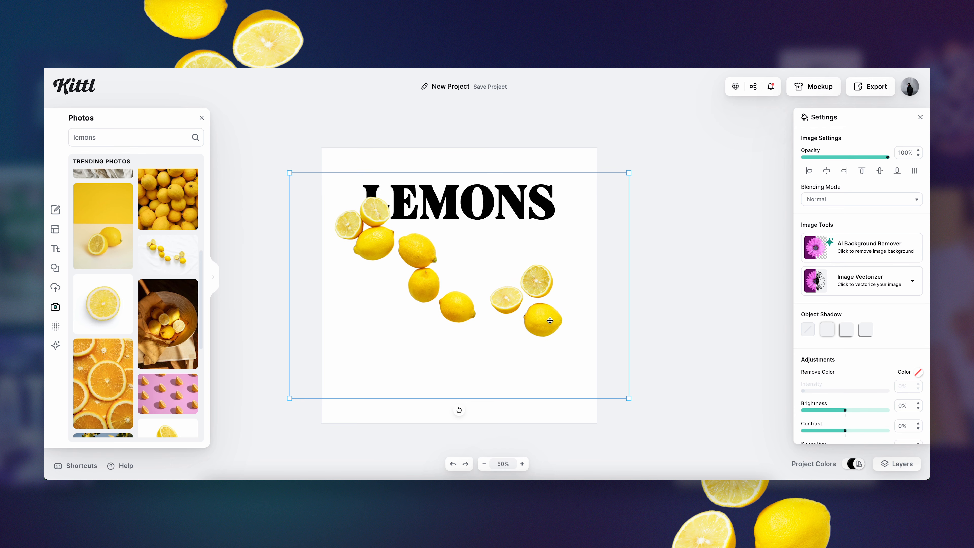
{"action": "scroll", "coordinate": [549, 321], "scroll_direction": "right", "scroll_amount": 2}
{"action": "scroll", "coordinate": [486, 308], "scroll_direction": "right", "scroll_amount": 3}
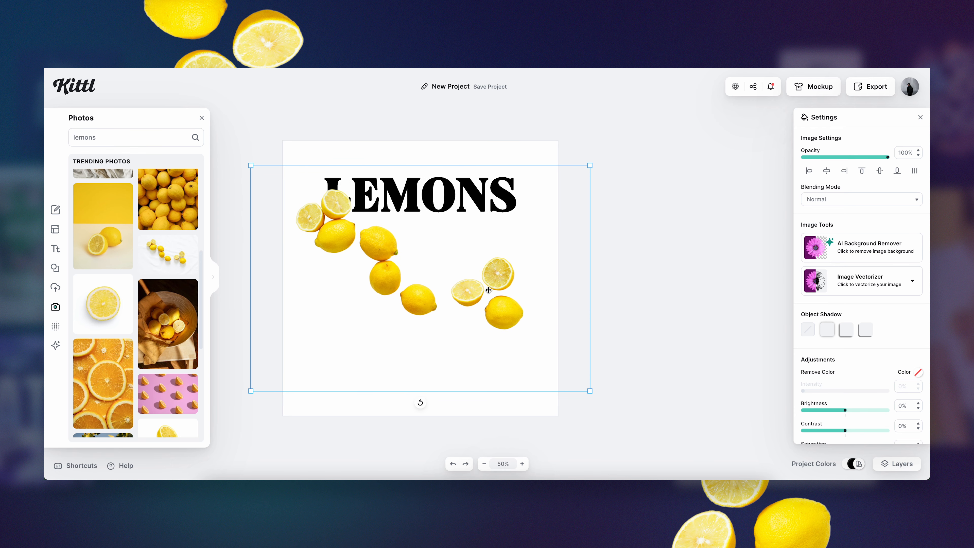
{"action": "double_click", "coordinate": [474, 289]}
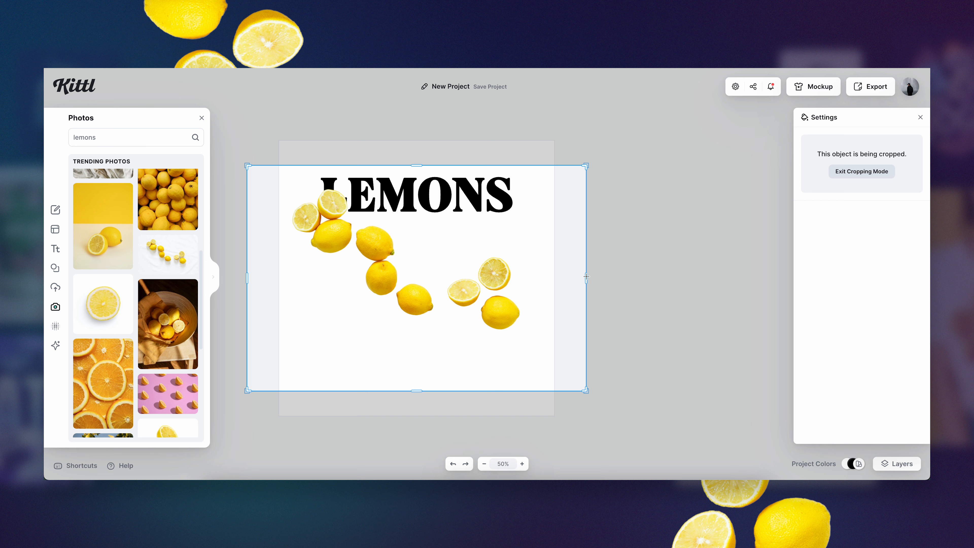
{"action": "left_click_drag", "start_coordinate": [585, 276], "coordinate": [440, 277]}
{"action": "left_click", "coordinate": [511, 243]}
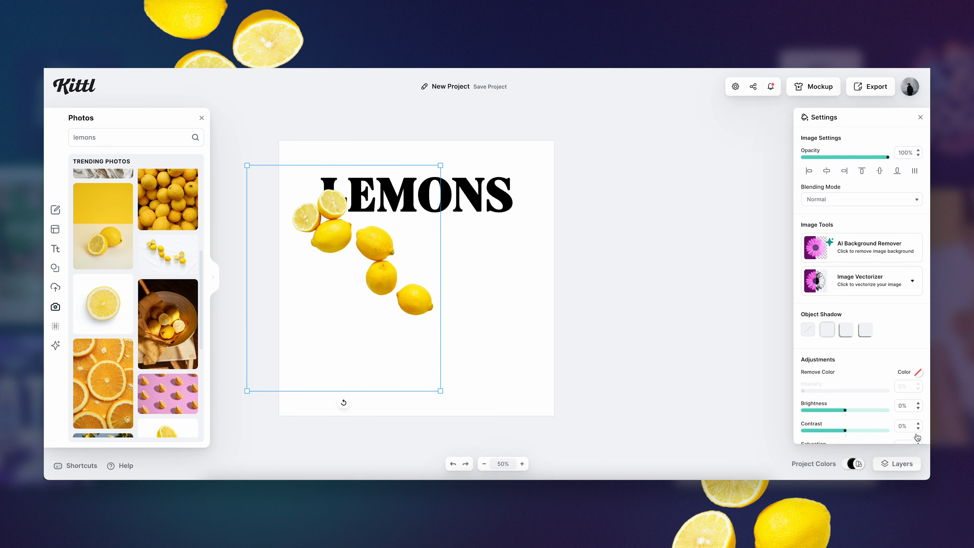
- Make a copy of the lemon cutout cropped to the photo's right-hand group, and reposition the cutouts below the title
{"action": "key", "text": "ctrl+v"}
{"action": "left_click_drag", "start_coordinate": [407, 298], "coordinate": [490, 317]}
{"action": "double_click", "coordinate": [490, 317]}
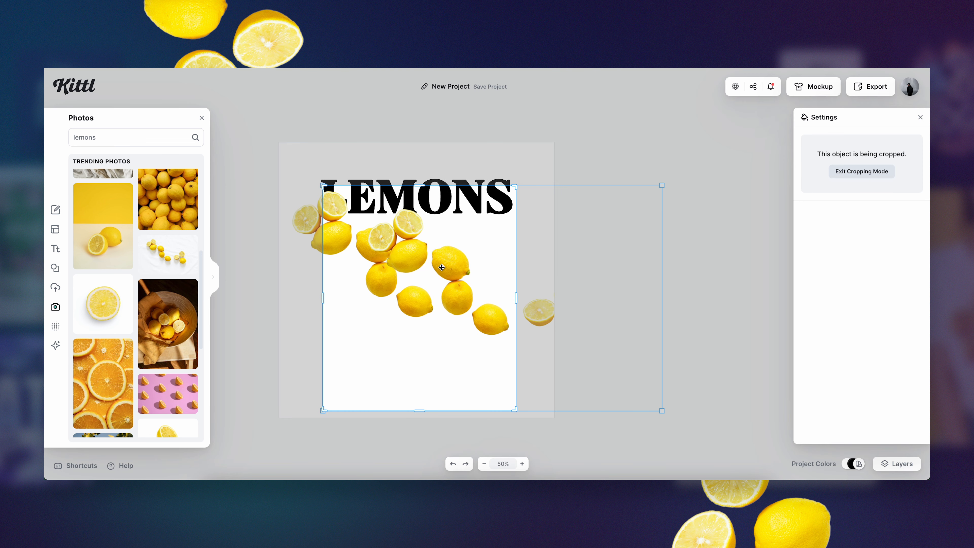
{"action": "left_click_drag", "start_coordinate": [526, 299], "coordinate": [661, 297]}
{"action": "left_click_drag", "start_coordinate": [322, 297], "coordinate": [517, 301]}
{"action": "left_click", "coordinate": [489, 165]}
{"action": "left_click_drag", "start_coordinate": [428, 288], "coordinate": [421, 298]}
{"action": "left_click_drag", "start_coordinate": [542, 319], "coordinate": [344, 359]}
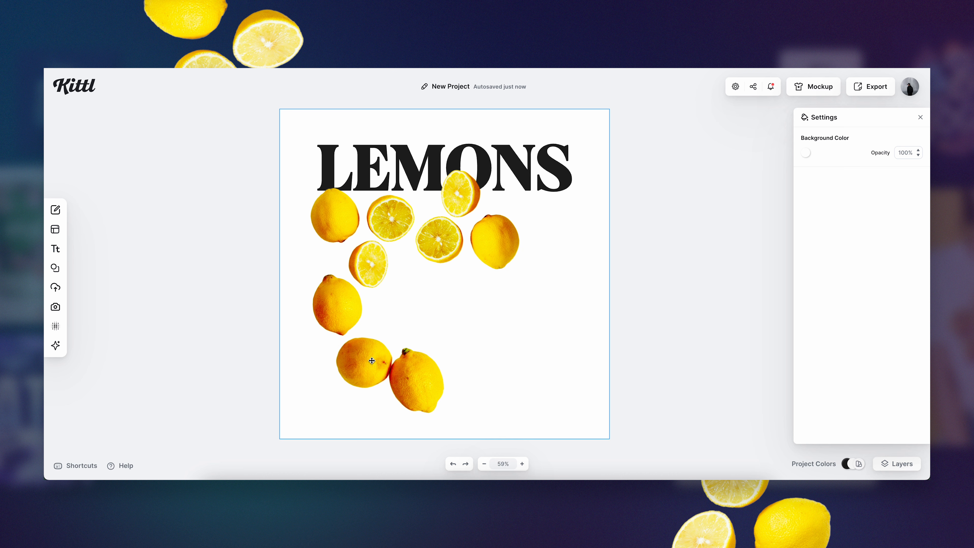
- Add a headline text object set in the Cal Sans typeface and in all capitals
{"action": "key", "text": "t"}
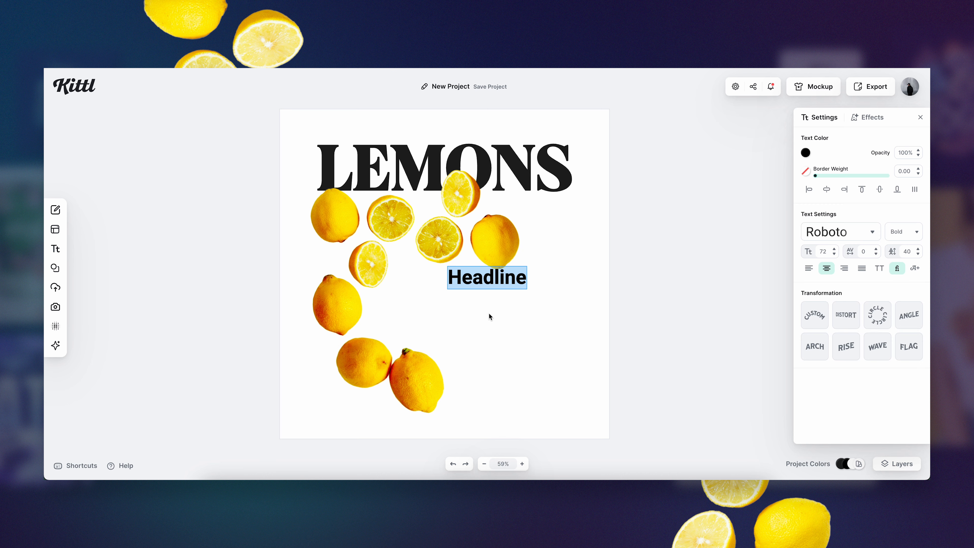
{"action": "left_click", "coordinate": [844, 231]}
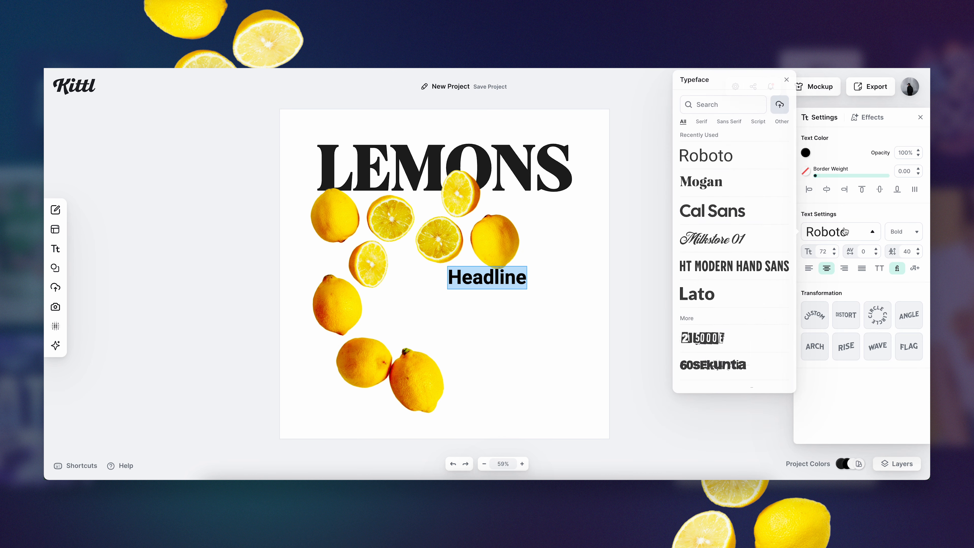
{"action": "left_click", "coordinate": [695, 214]}
{"action": "key", "text": "Escape"}
{"action": "left_click", "coordinate": [880, 268]}
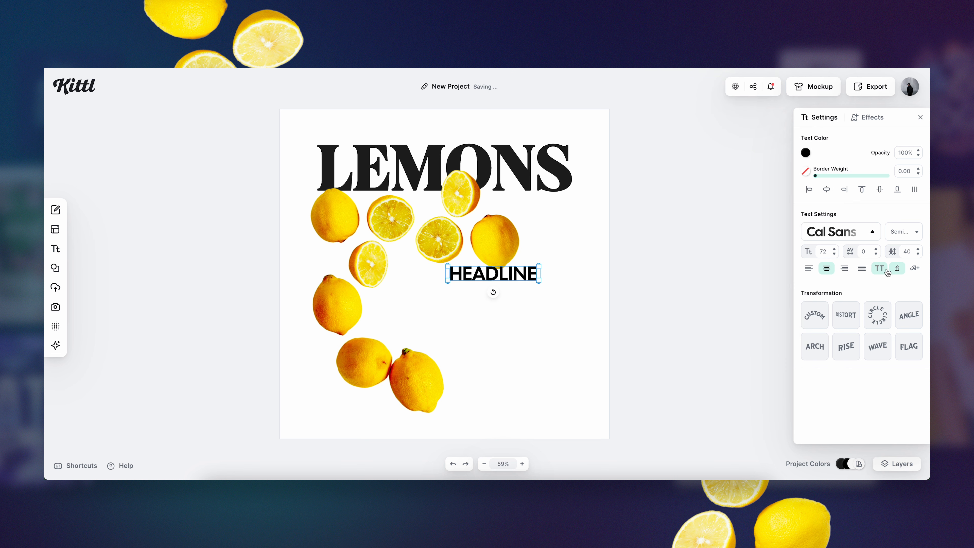
- Set the headline's font size to 39 and align it left
{"action": "left_click", "coordinate": [834, 254]}
{"action": "left_click", "coordinate": [835, 254]}
{"action": "left_click", "coordinate": [834, 254]}
{"action": "left_click", "coordinate": [834, 254]}
{"action": "left_click", "coordinate": [834, 255]}
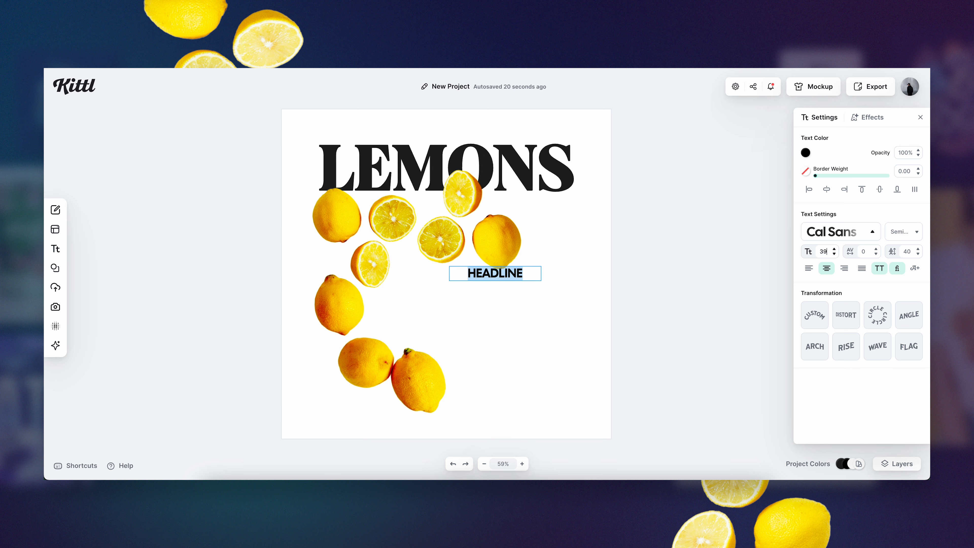
{"action": "key", "text": "Escape"}
{"action": "left_click", "coordinate": [808, 268]}
- Replace the headline with "LEMONS CONTAIN A HIGH AMOUNT OF VITAMIN C, SOLUBLE FIBER, AND PLANT COMPOUNDS THAT GIVE THEM A NUMBER OF HEALTH BENEFITS." and widen it
{"action": "double_click", "coordinate": [475, 267]}
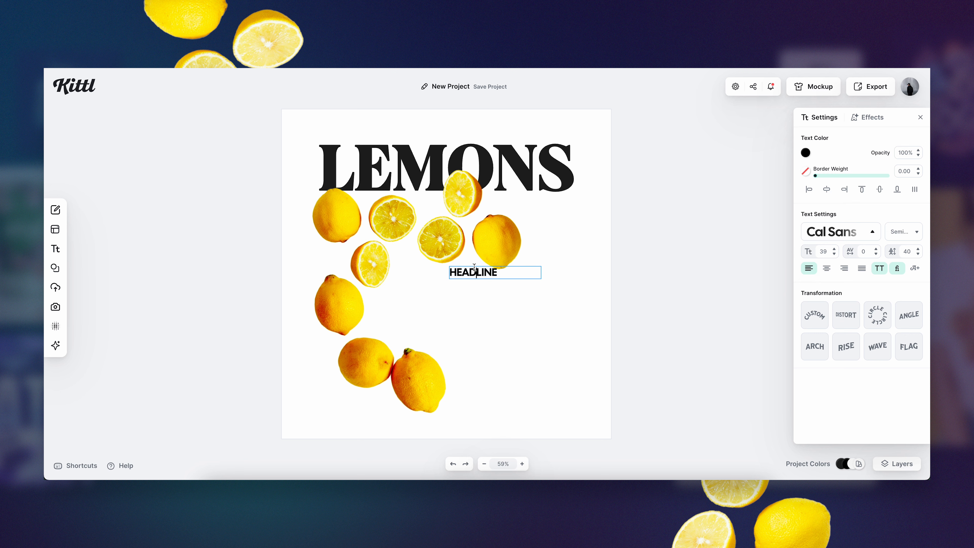
{"action": "key", "text": "ctrl+a"}
{"action": "type", "text": "LEMONS CONTAIN A HIGH AMOUNT OF VITAMIN C, SOLUBLE FIBER, AND PLANT COMPOUNDS THAT GIVE THEM A NUMBER OF HEALTH BENEFITS."}
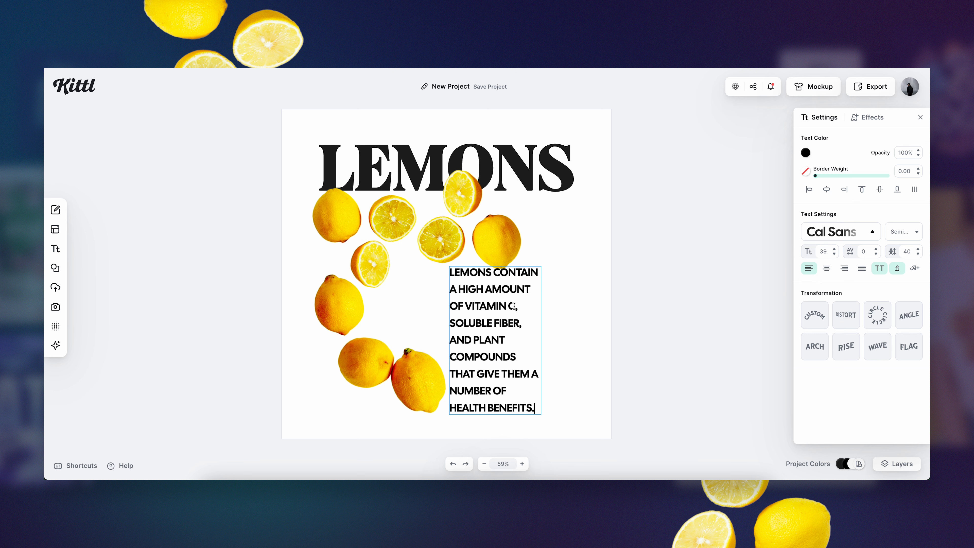
{"action": "key", "text": "Escape"}
{"action": "left_click_drag", "start_coordinate": [540, 323], "coordinate": [573, 321]}
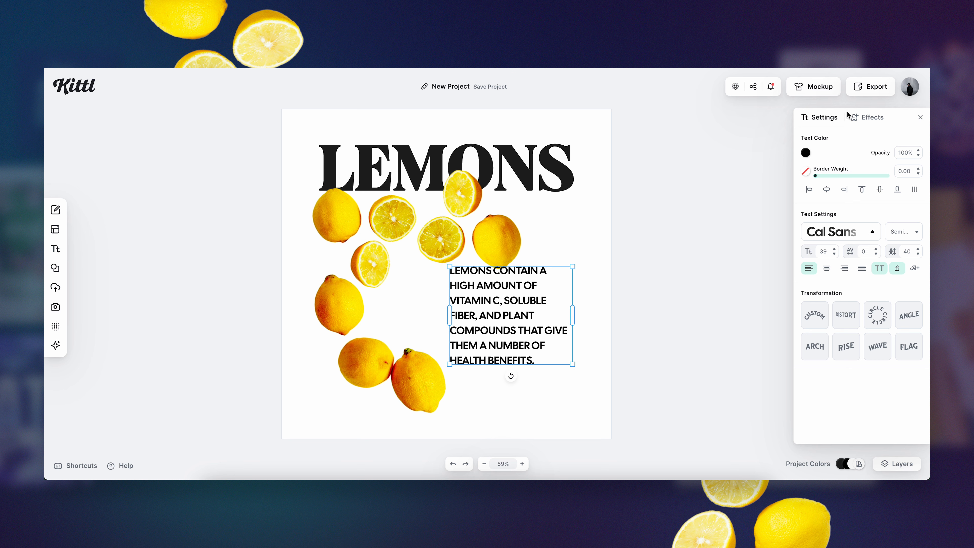
- Apply a Block Shadow to the paragraph with offset 0, angle -180°, colour 1f1f1f and outline width 2
{"action": "left_click", "coordinate": [865, 119]}
{"action": "left_click", "coordinate": [877, 160]}
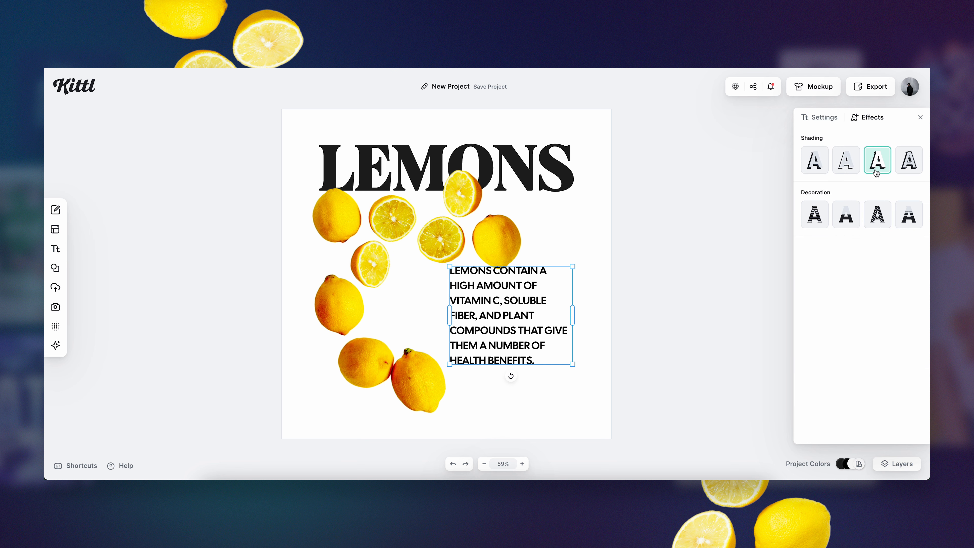
{"action": "left_click_drag", "start_coordinate": [807, 205], "coordinate": [778, 227]}
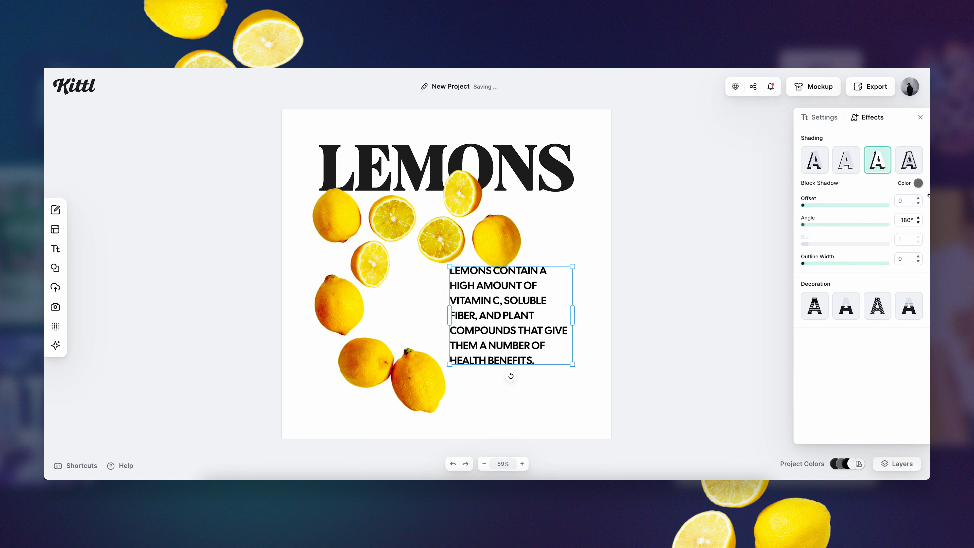
{"action": "left_click", "coordinate": [918, 183]}
{"action": "left_click", "coordinate": [787, 371]}
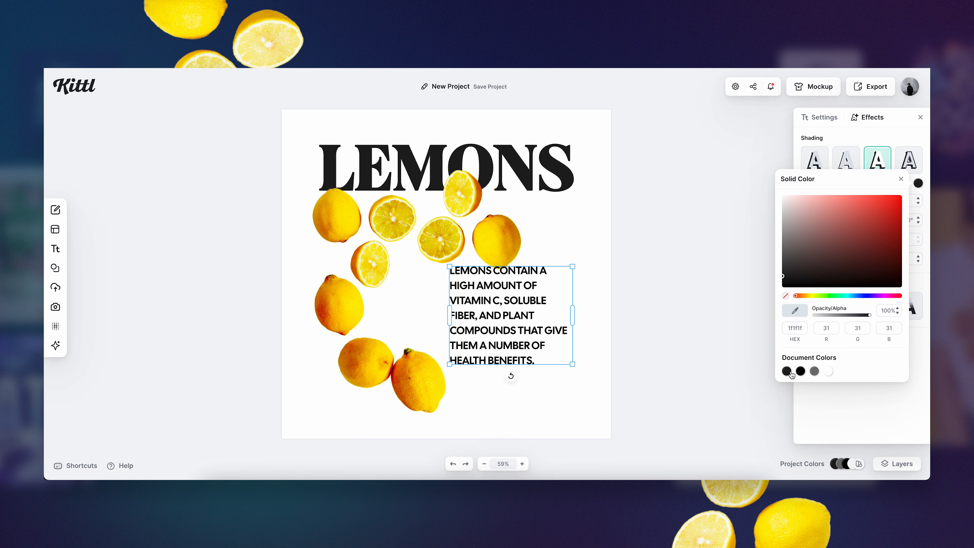
{"action": "left_click", "coordinate": [901, 181]}
{"action": "left_click_drag", "start_coordinate": [802, 264], "coordinate": [803, 264]}
- Tilt the paragraph slightly counterclockwise and send it backward so the lemon overlaps its first line
{"action": "left_click_drag", "start_coordinate": [511, 376], "coordinate": [510, 348]}
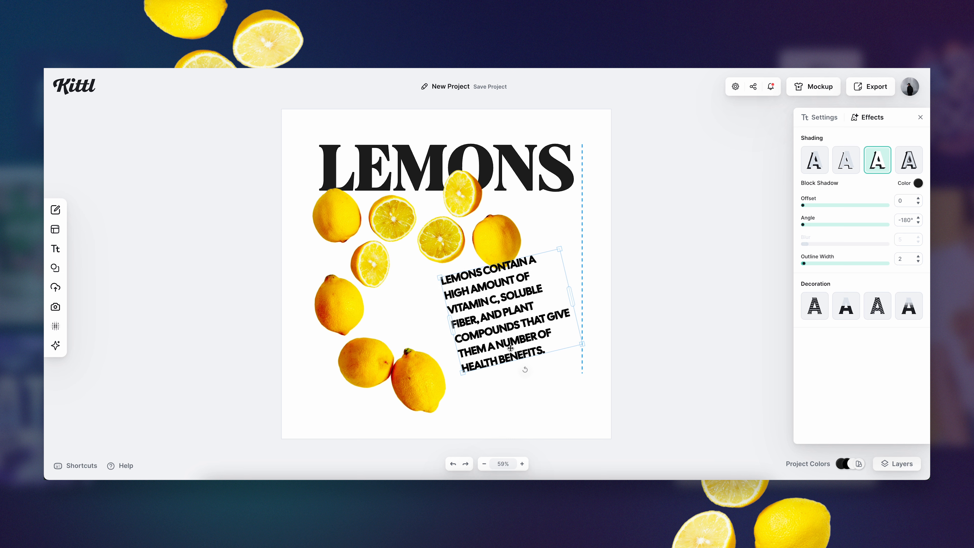
{"action": "right_click", "coordinate": [507, 327]}
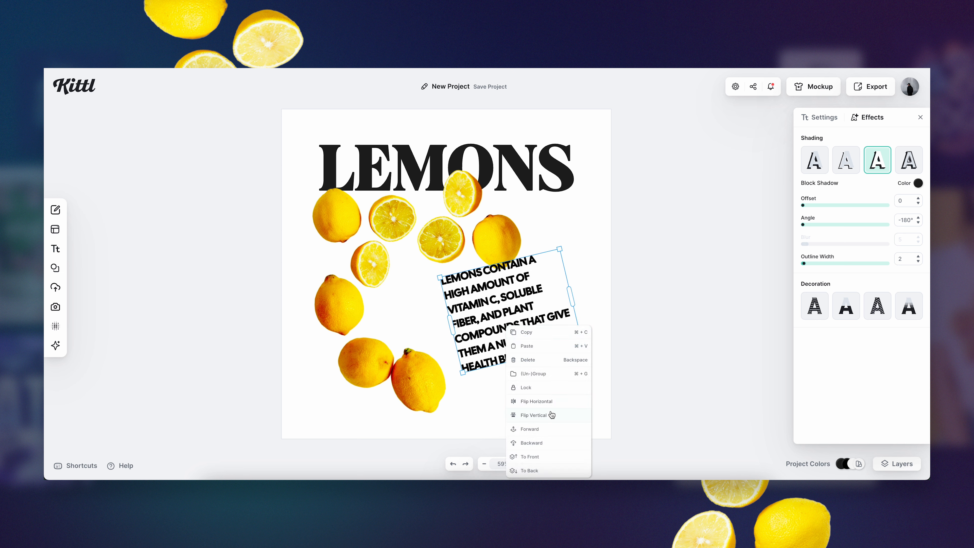
{"action": "left_click", "coordinate": [538, 442]}
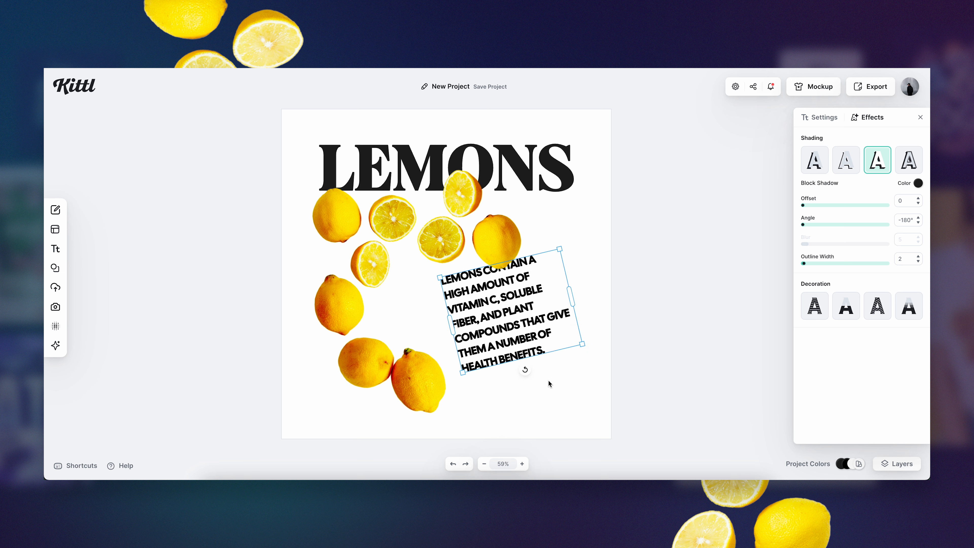
{"action": "left_click_drag", "start_coordinate": [516, 335], "coordinate": [514, 339]}
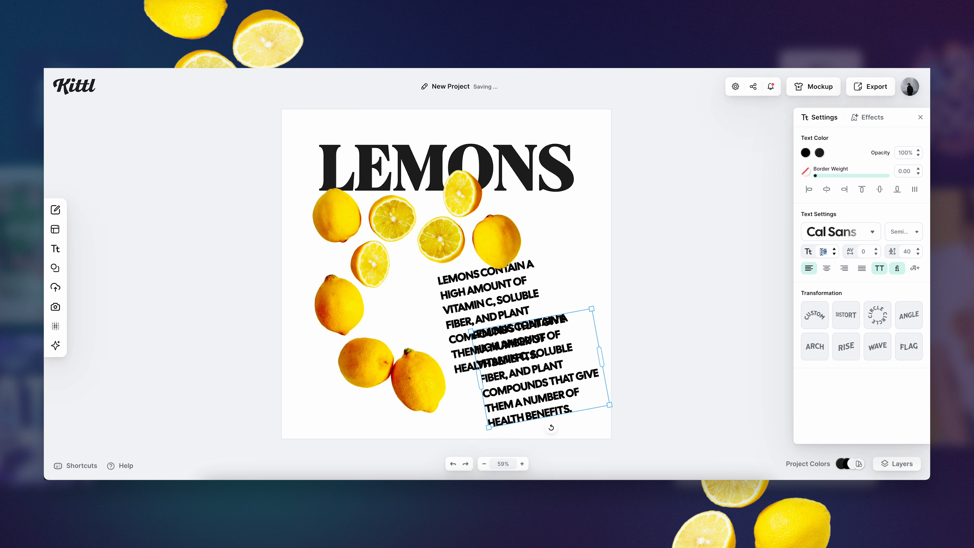
- Format the duplicated paragraph as small print with font size 14, line height 20 and right alignment, in a narrower box
{"action": "type", "text": "4"}
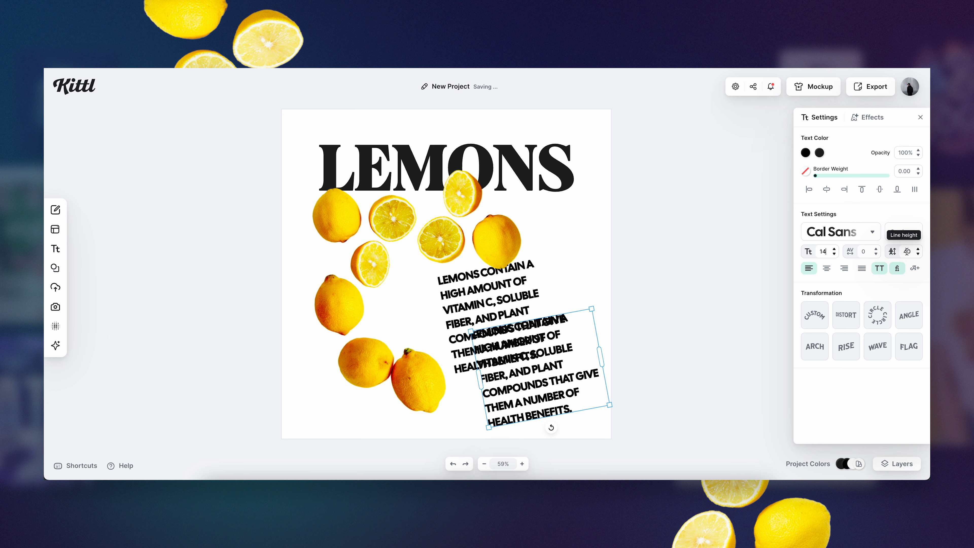
{"action": "left_click", "coordinate": [906, 251]}
{"action": "key", "text": "Return"}
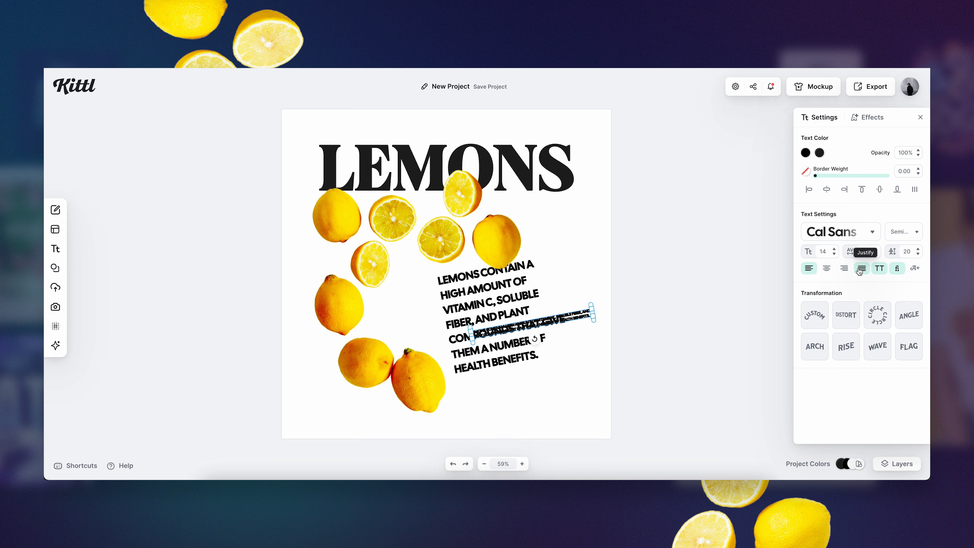
{"action": "left_click", "coordinate": [844, 267]}
{"action": "left_click_drag", "start_coordinate": [592, 313], "coordinate": [526, 328]}
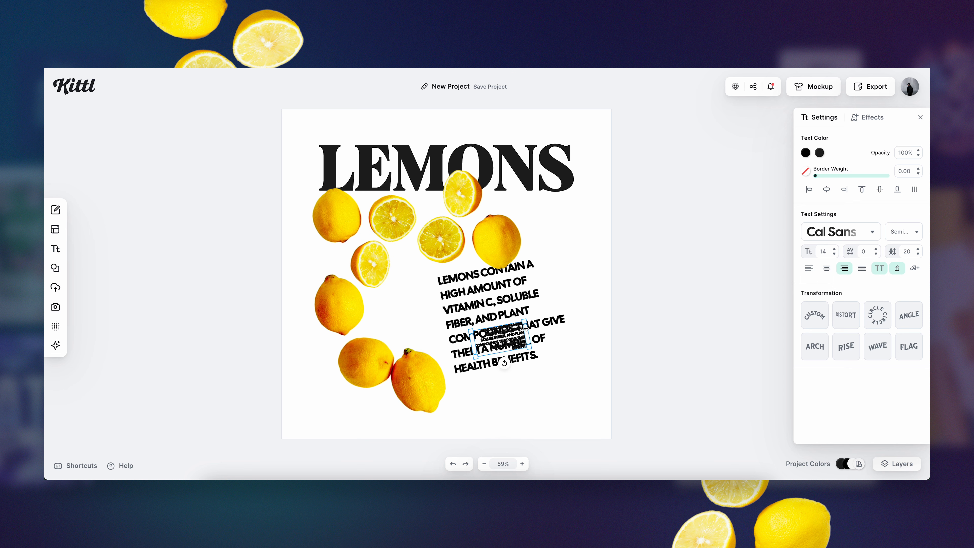
- Tilt the small print clockwise below the paragraph and replace its text with nutrition facts from "CALORIES: 29" to "FAT: 0.3 GRAMS"
{"action": "left_click_drag", "start_coordinate": [505, 365], "coordinate": [505, 374]}
{"action": "left_click_drag", "start_coordinate": [509, 337], "coordinate": [541, 416]}
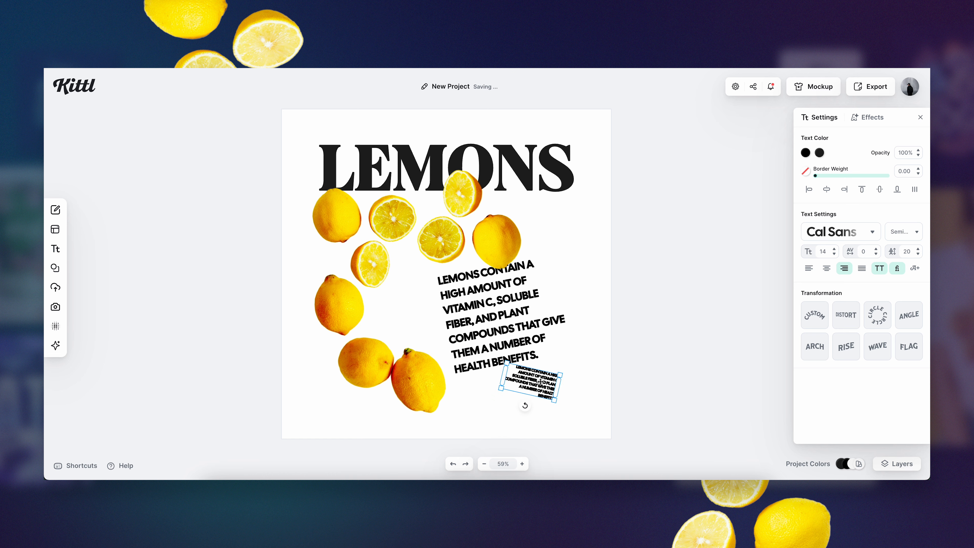
- Set both the fill colour and the shadow colour of the nutrition facts text to ffc800
{"action": "left_click", "coordinate": [805, 153]}
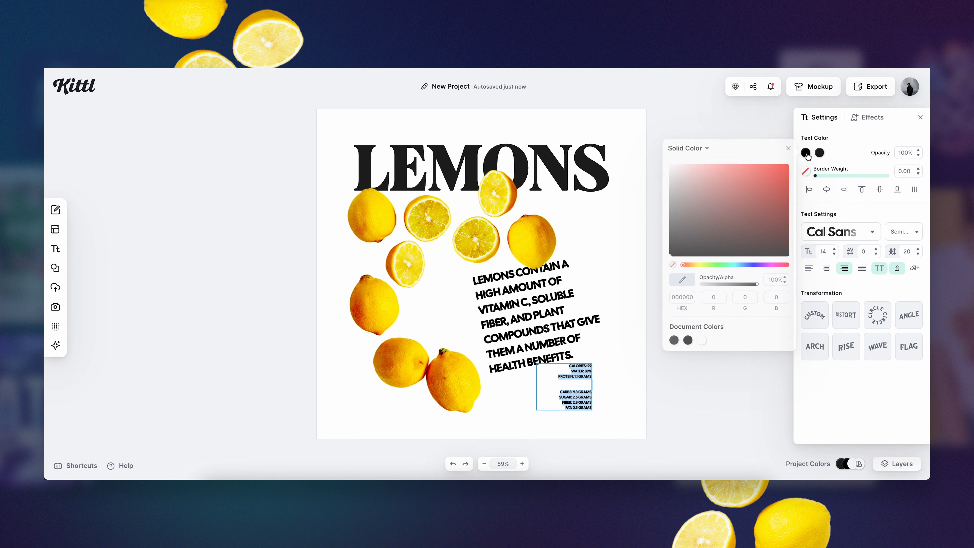
{"action": "left_click", "coordinate": [686, 298]}
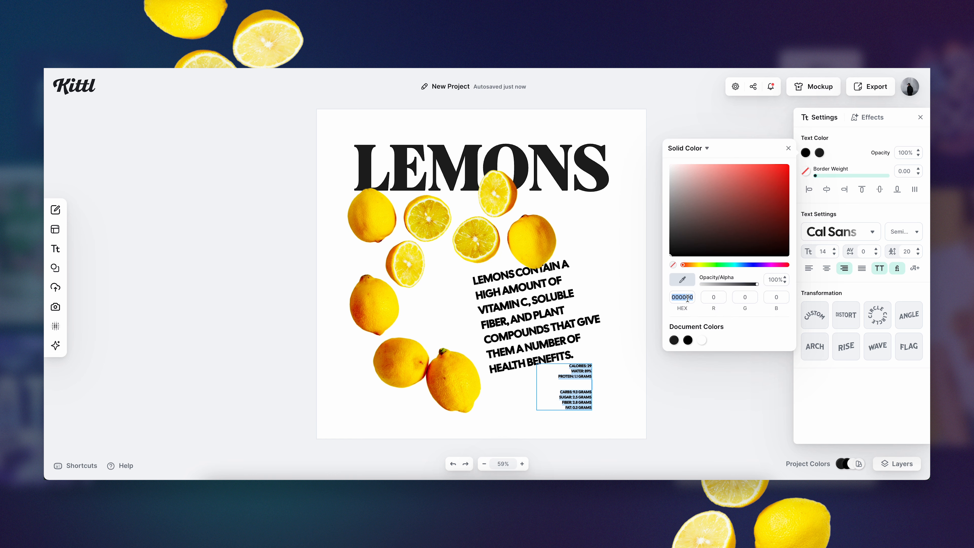
{"action": "type", "text": "ffc800"}
{"action": "key", "text": "Return"}
{"action": "left_click", "coordinate": [820, 152]}
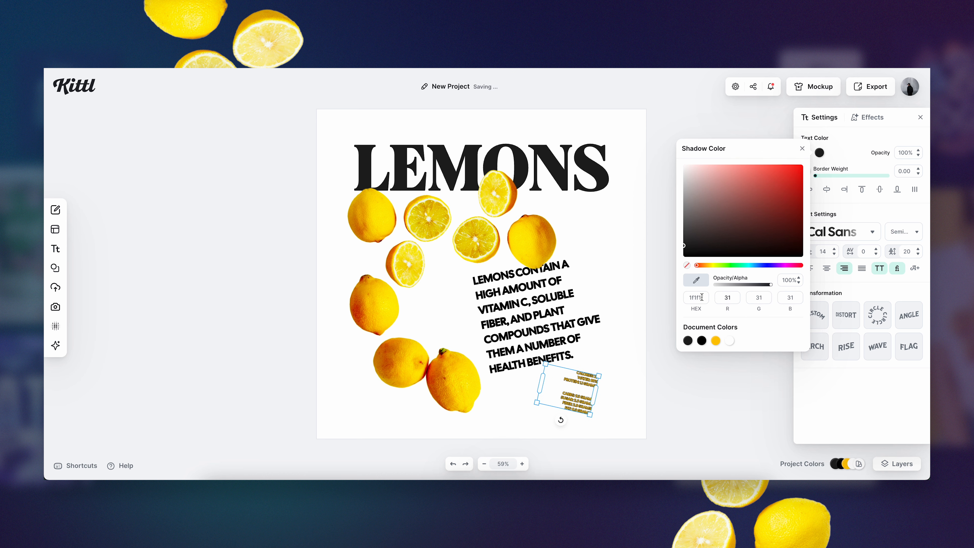
{"action": "type", "text": "ffc800"}
{"action": "left_click", "coordinate": [802, 149]}
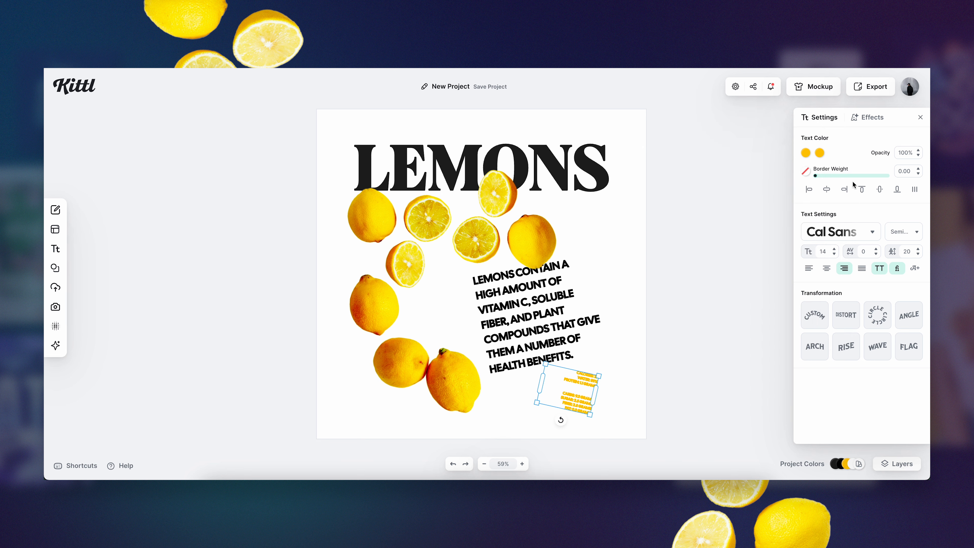
- Reduce the nutrition facts' Block Shadow outline width to 1 and move the text slightly up towards the paragraph
{"action": "left_click", "coordinate": [868, 117]}
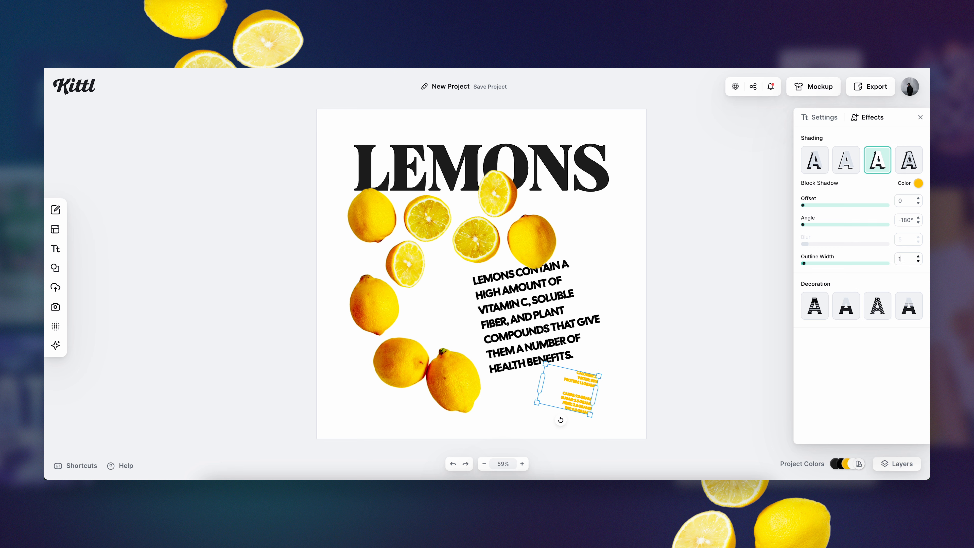
{"action": "left_click", "coordinate": [629, 355]}
{"action": "left_click_drag", "start_coordinate": [587, 383], "coordinate": [587, 374]}
{"action": "left_click", "coordinate": [600, 338]}
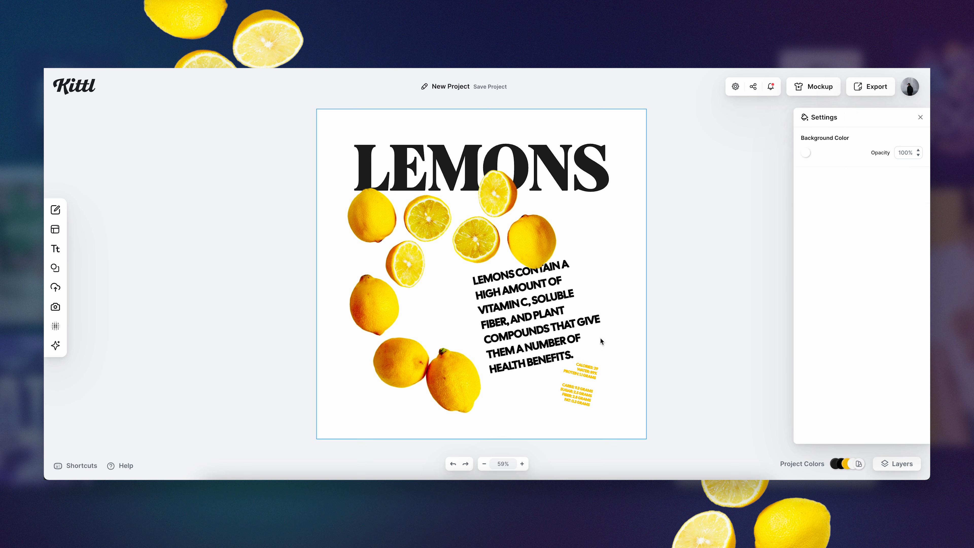
- Apply the horizontally banded texture from the Photocopy Textures to the whole design at 50 opacity
{"action": "scroll", "coordinate": [658, 378], "scroll_direction": "up", "scroll_amount": 1}
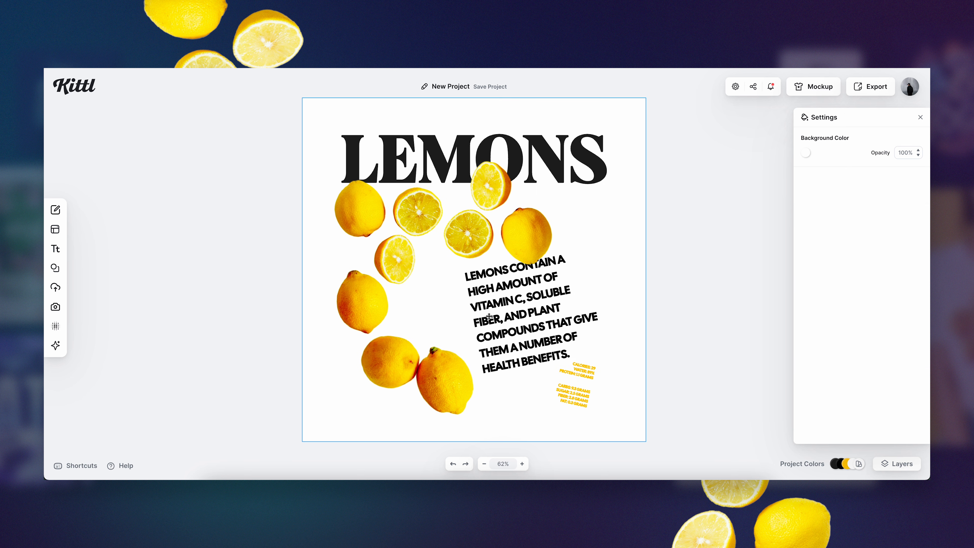
{"action": "left_click", "coordinate": [58, 324]}
{"action": "scroll", "coordinate": [104, 304], "scroll_direction": "down", "scroll_amount": 6}
{"action": "scroll", "coordinate": [104, 304], "scroll_direction": "down", "scroll_amount": 10}
{"action": "scroll", "coordinate": [105, 305], "scroll_direction": "down", "scroll_amount": 4}
{"action": "left_click", "coordinate": [114, 259]}
{"action": "left_click", "coordinate": [158, 262]}
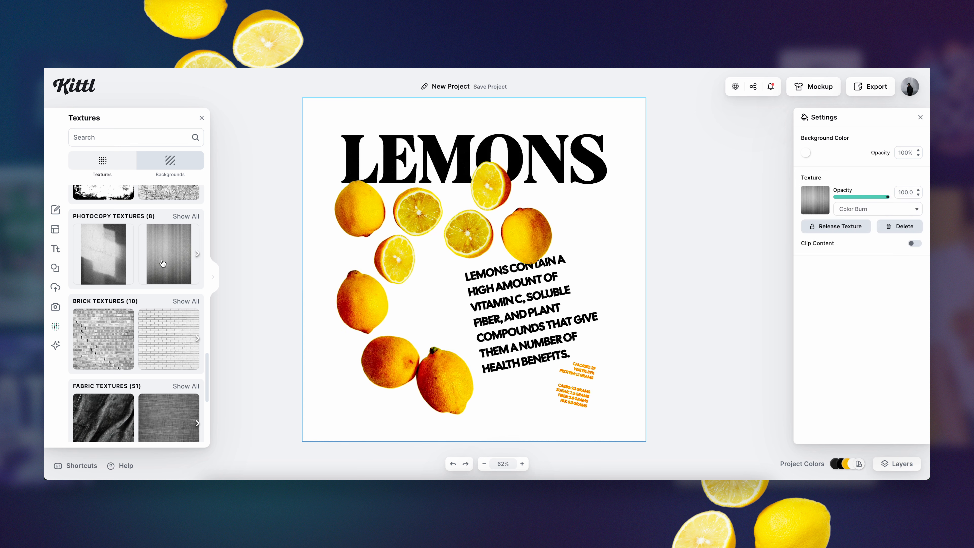
{"action": "scroll", "coordinate": [197, 252], "scroll_direction": "right", "scroll_amount": 5}
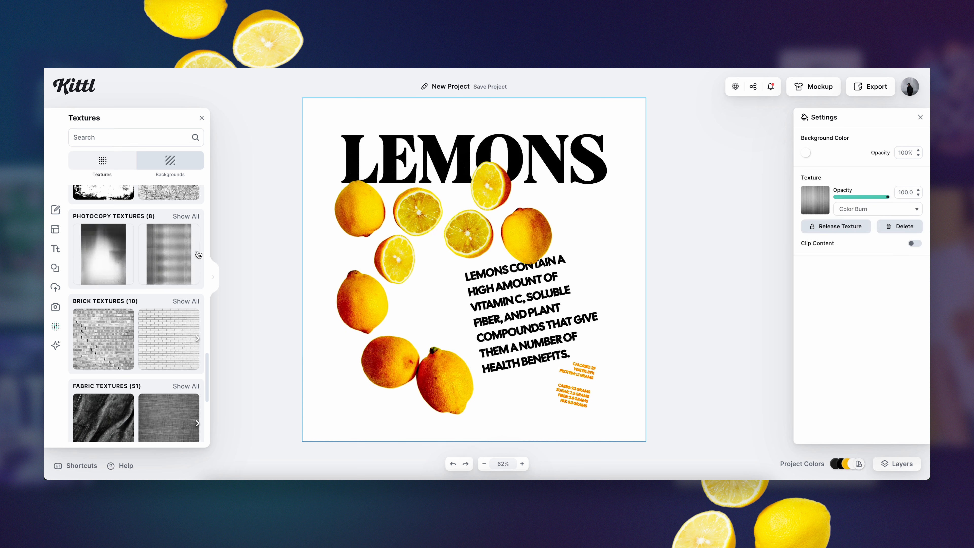
{"action": "left_click", "coordinate": [92, 251]}
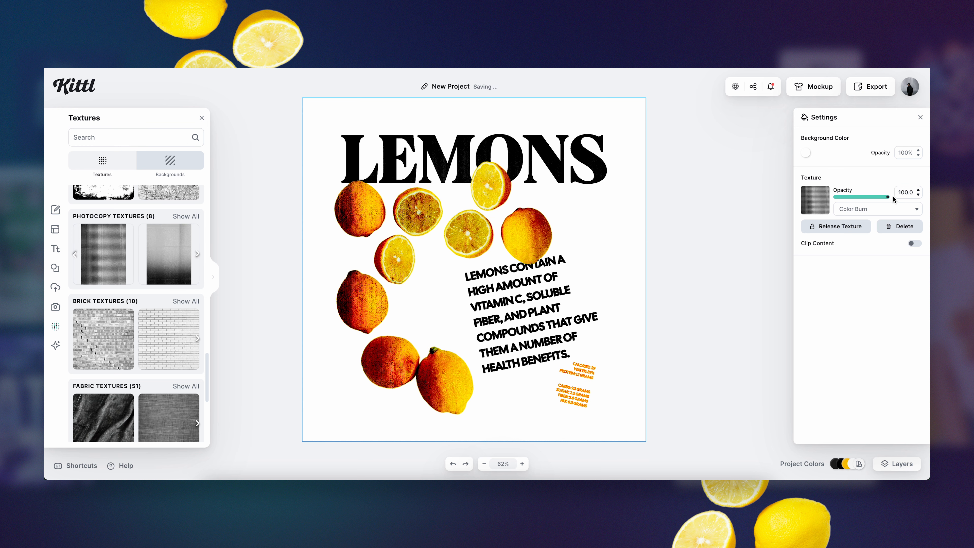
{"action": "left_click_drag", "start_coordinate": [889, 200], "coordinate": [852, 198]}
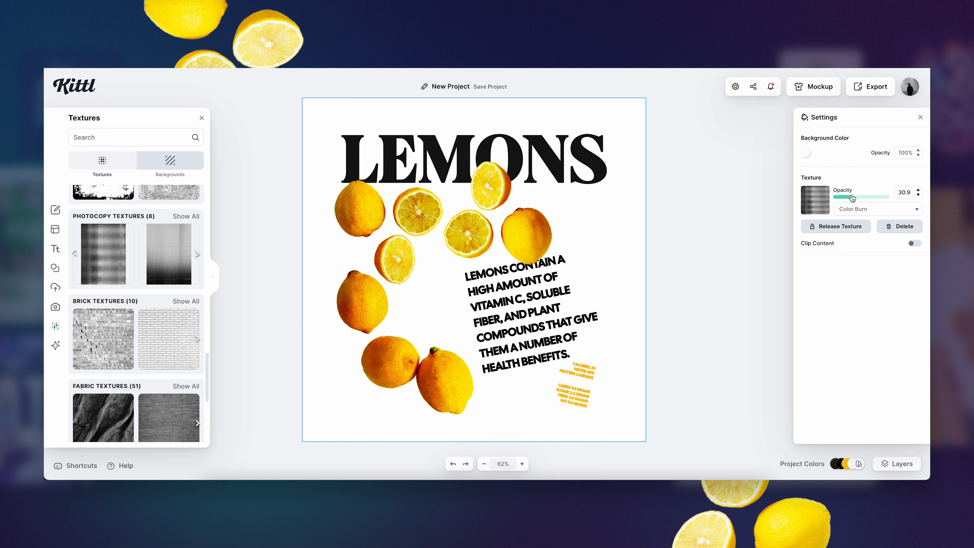
{"action": "left_click_drag", "start_coordinate": [860, 197], "coordinate": [862, 197]}
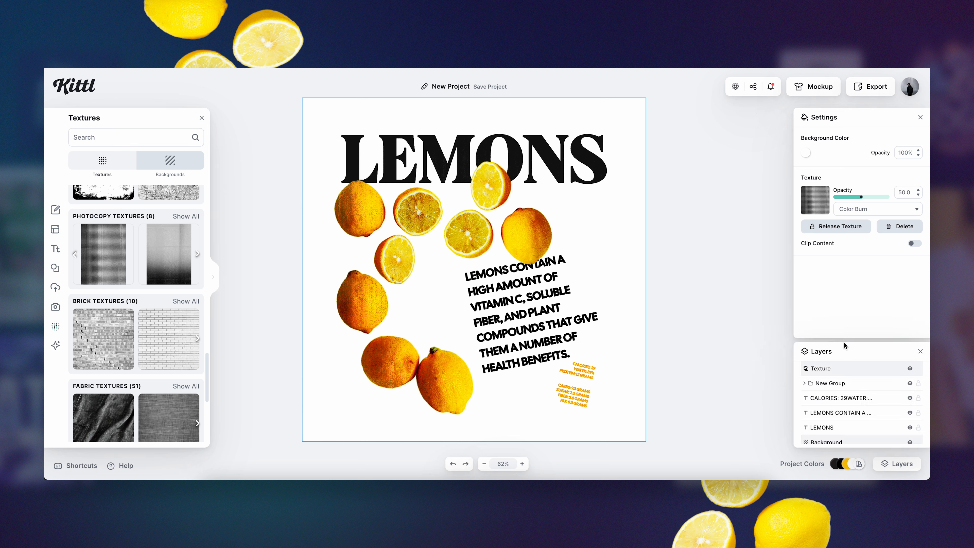
- Clip the texture to the content and hide the background layer to make the artboard transparent
{"action": "left_click", "coordinate": [915, 244]}
{"action": "left_click", "coordinate": [910, 443]}
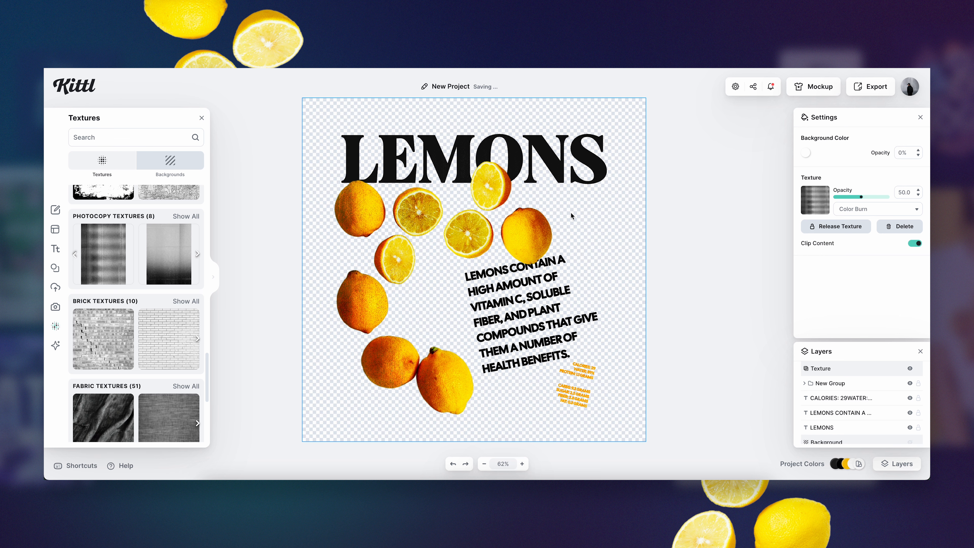
- Place the design on the flat white T-shirt mockup, enlarged to nearly the shirt's body width and centred on the upper chest
{"action": "left_click", "coordinate": [813, 86]}
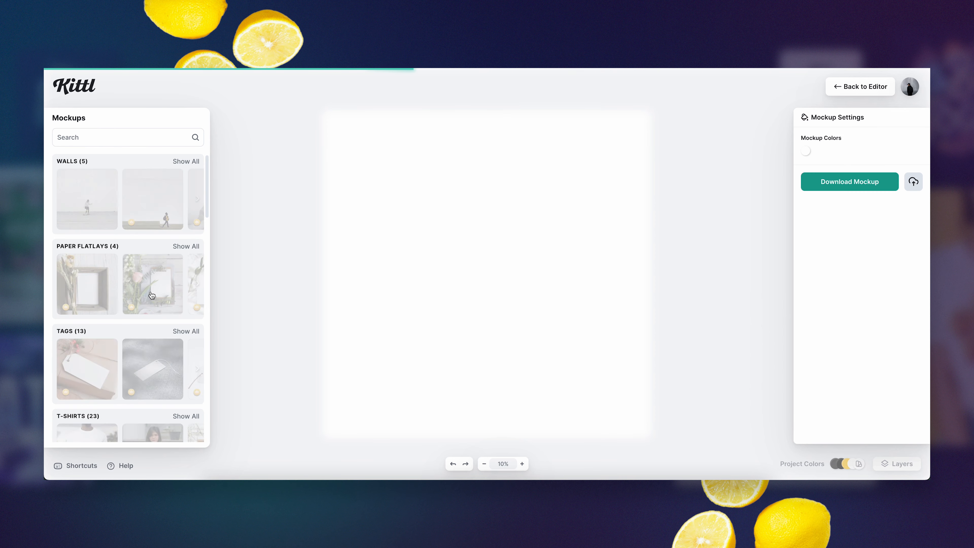
{"action": "scroll", "coordinate": [117, 294], "scroll_direction": "down", "scroll_amount": 4}
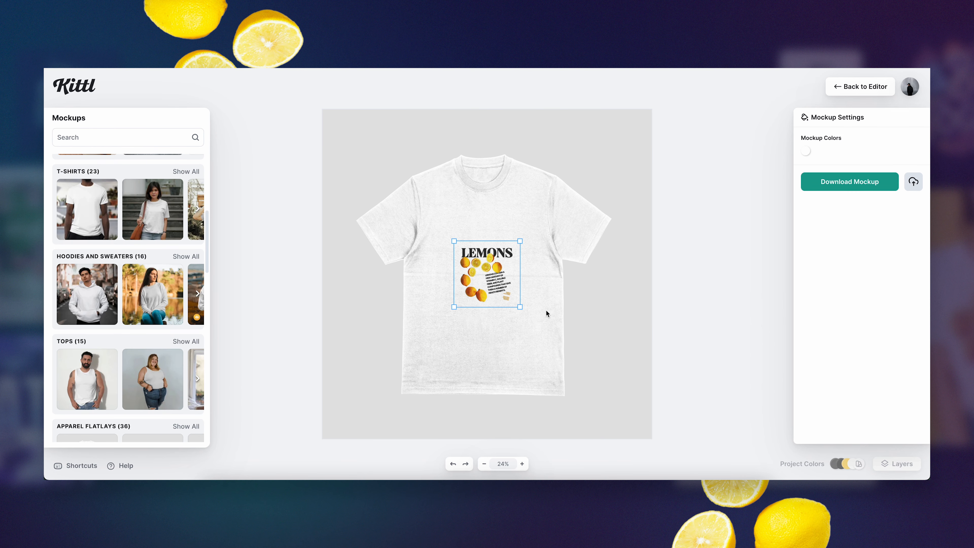
{"action": "left_click_drag", "start_coordinate": [519, 305], "coordinate": [534, 324]}
{"action": "left_click", "coordinate": [513, 306]}
{"action": "left_click_drag", "start_coordinate": [521, 310], "coordinate": [509, 266]}
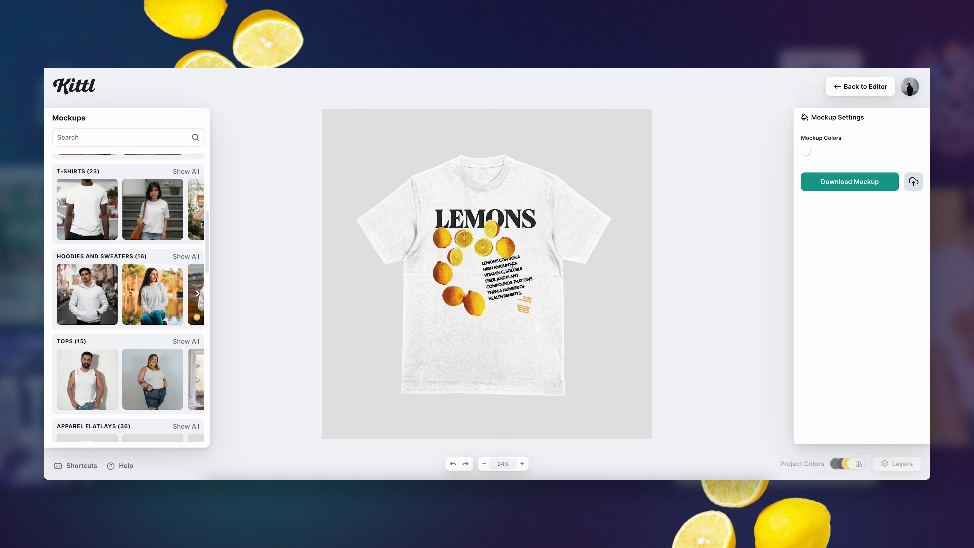
{"action": "left_click_drag", "start_coordinate": [513, 265], "coordinate": [512, 265]}
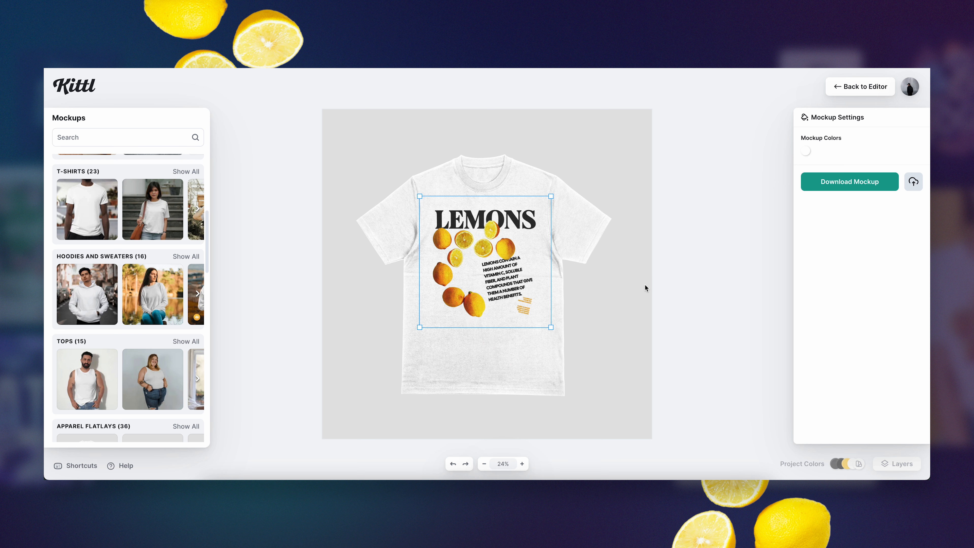